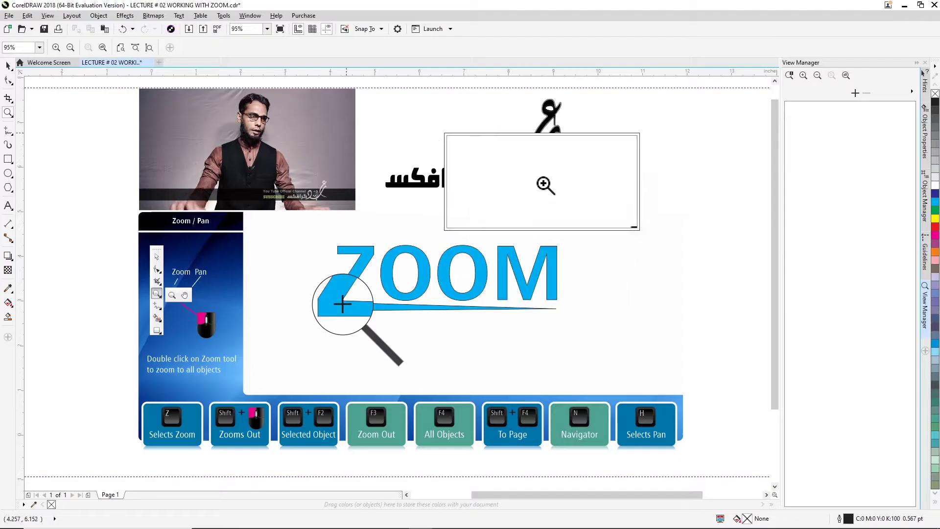
Zoom in and out around the letter Z of the ZOOM artwork in single increments with the Zoom tool
click(367, 249)
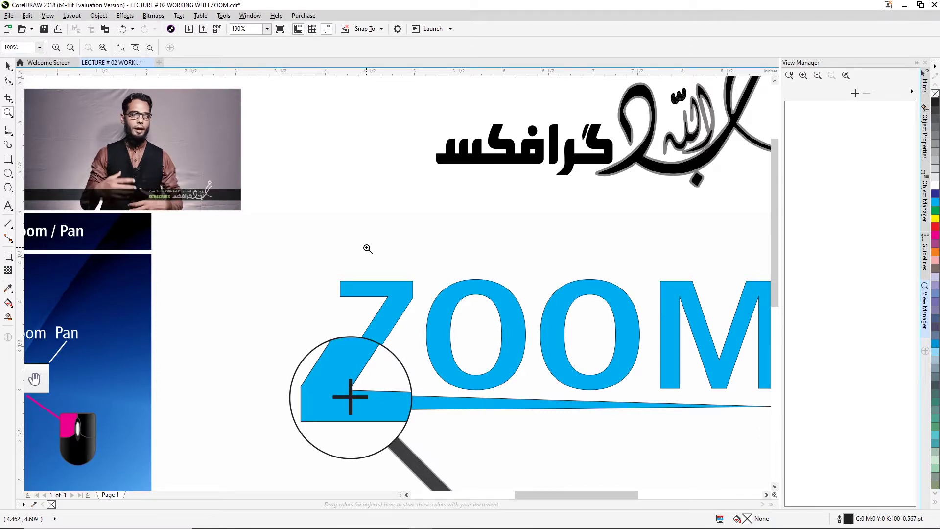
click(368, 248)
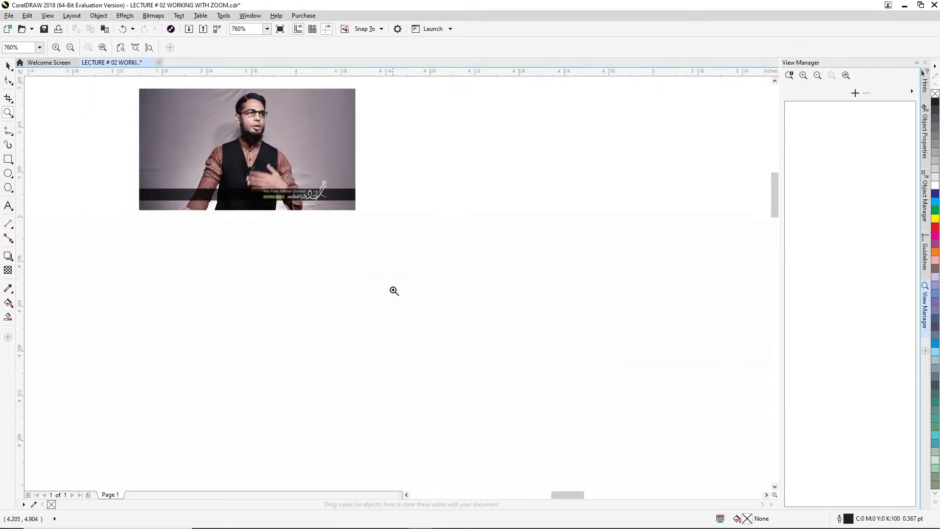
right_click(382, 244)
click(416, 328)
click(419, 267)
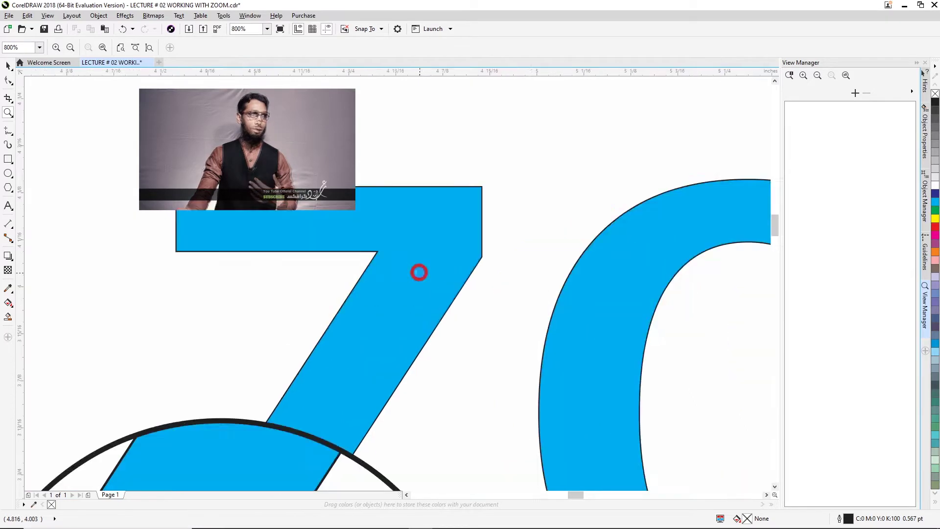
click(419, 265)
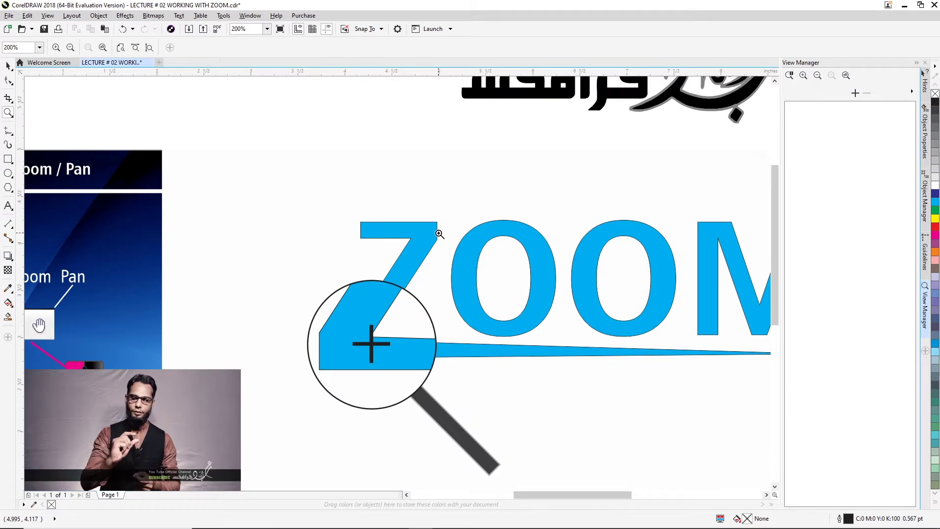
Magnify the first letter O of ZOOM with zoom marquees, closing in on its outer right edge
drag(448, 202, 562, 342)
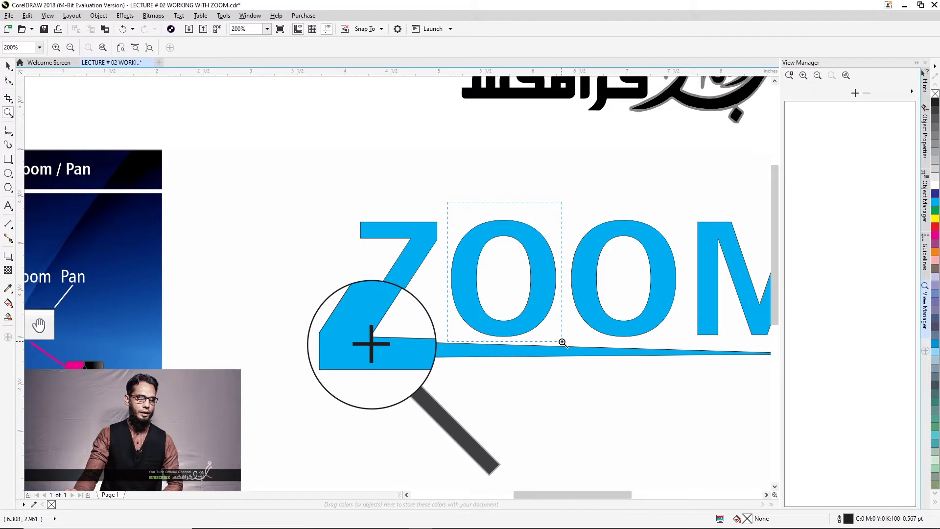
drag(562, 342, 562, 342)
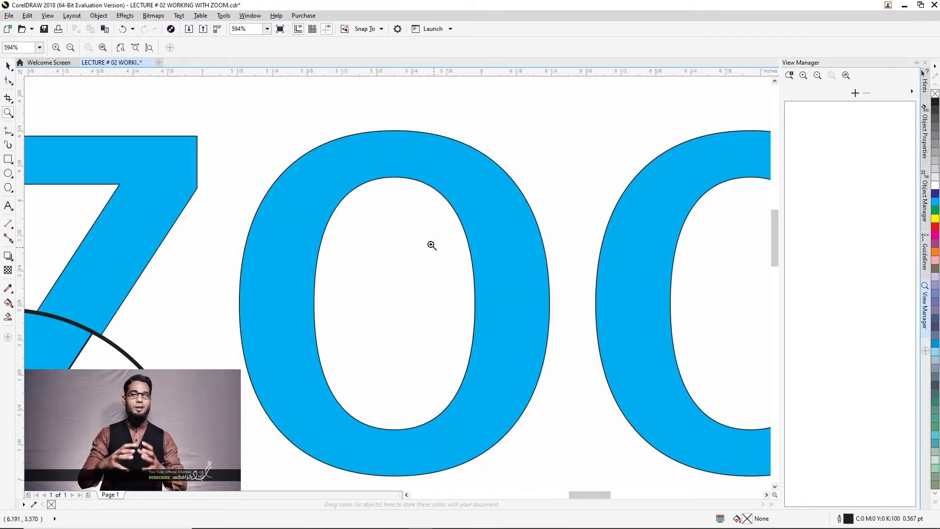
drag(397, 116, 591, 404)
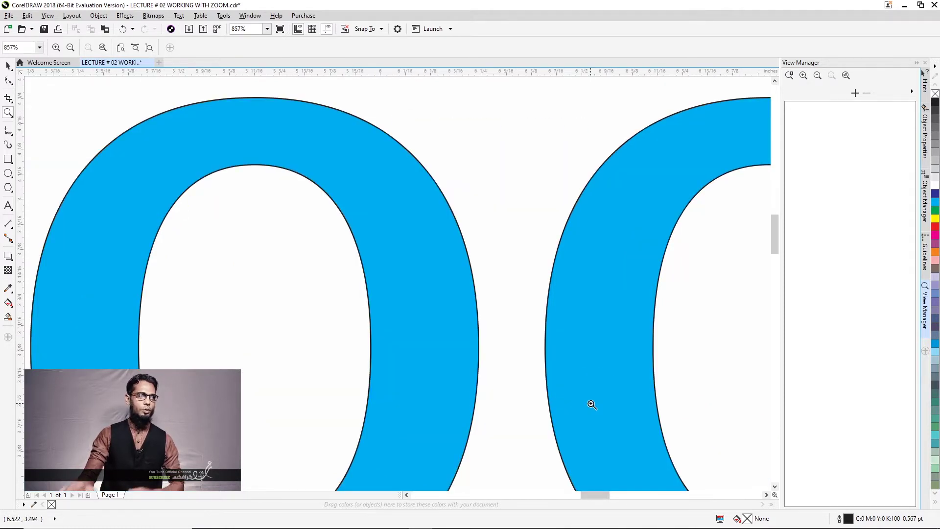
drag(317, 316, 571, 398)
drag(300, 287, 598, 418)
drag(399, 239, 614, 321)
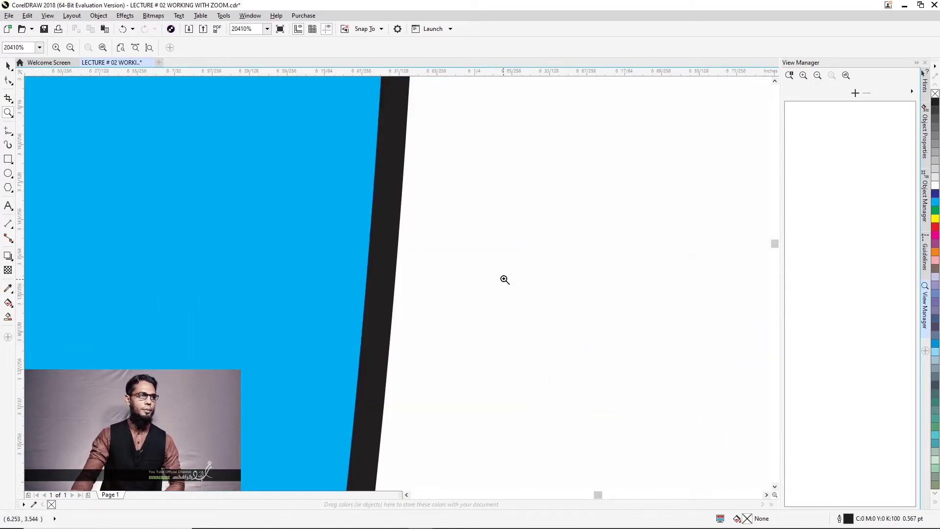
Magnify the first O's black outline as far as possible with zoom marquees, and fit all objects back in the view
click(390, 250)
drag(116, 209, 281, 294)
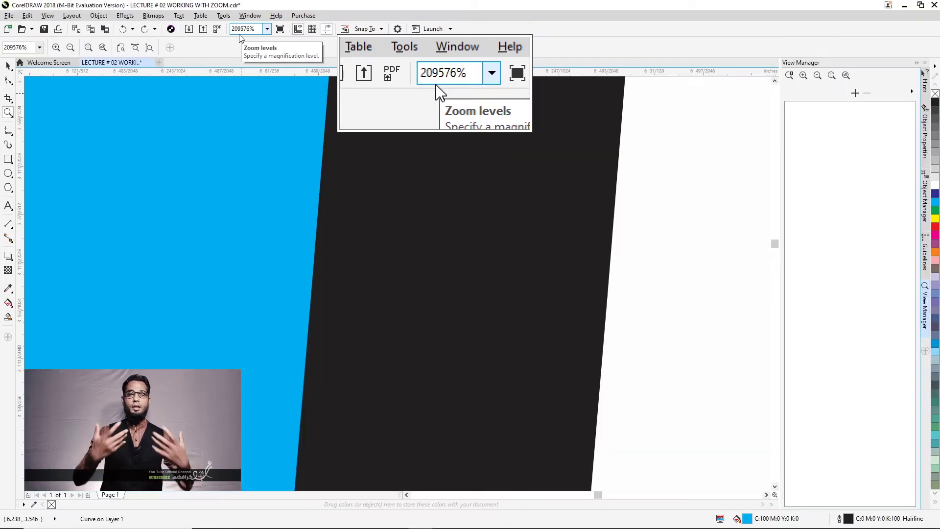
drag(424, 209, 606, 287)
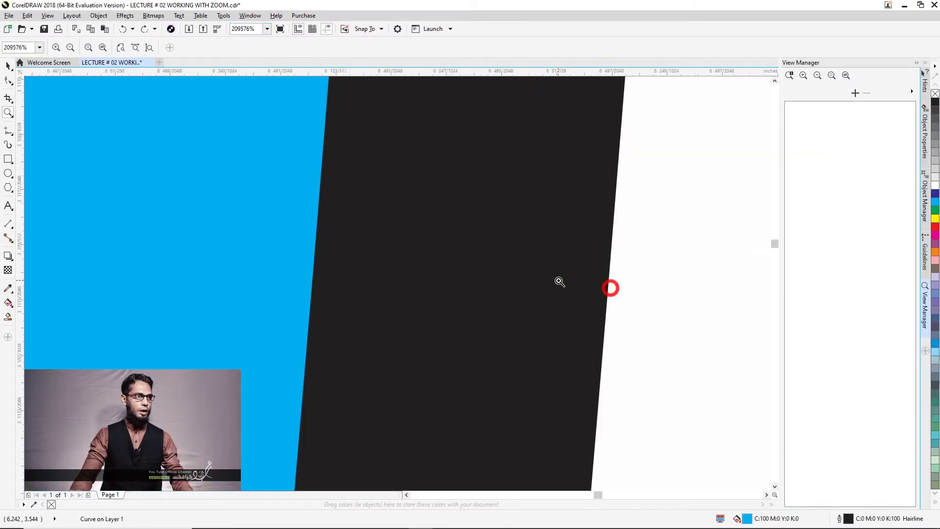
drag(342, 214, 493, 260)
drag(286, 196, 539, 289)
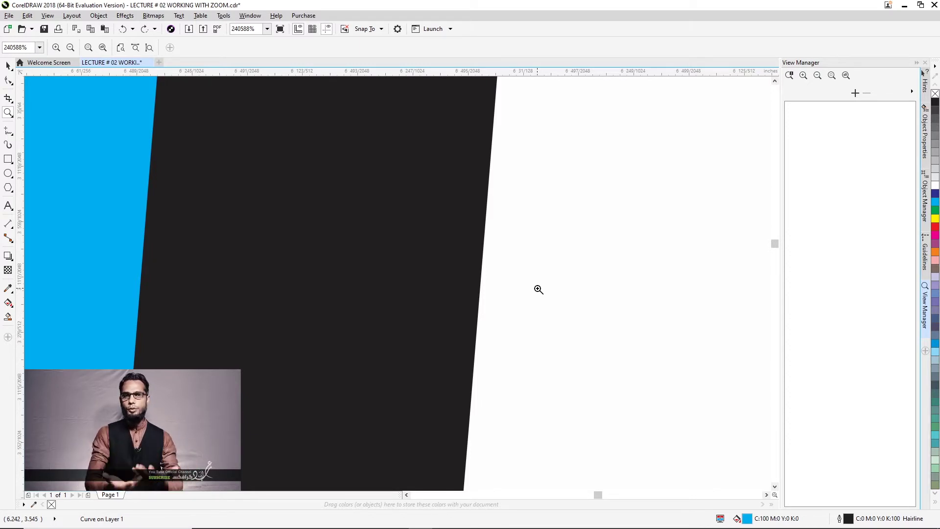
double_click(9, 113)
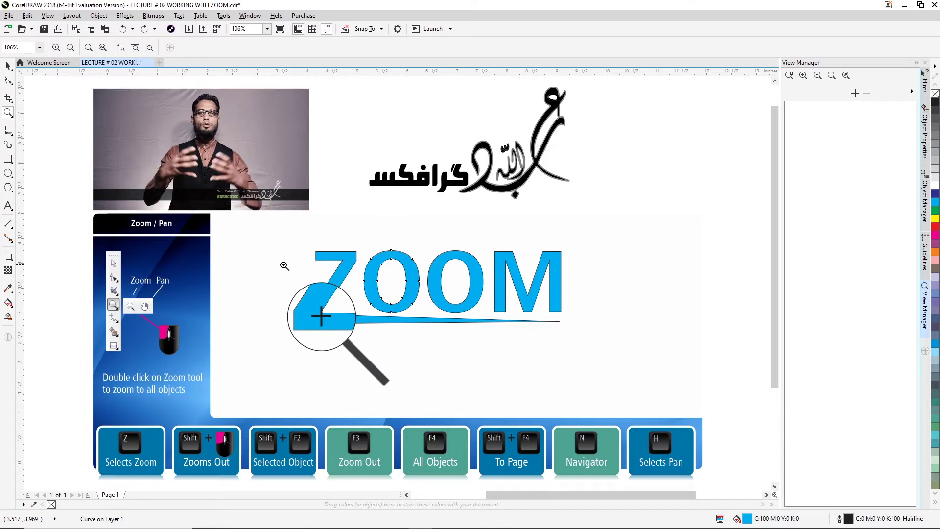
Magnify the upper outline of the letter Z with successive zoom marquees, and return to the view of all objects
drag(262, 218, 392, 279)
click(534, 346)
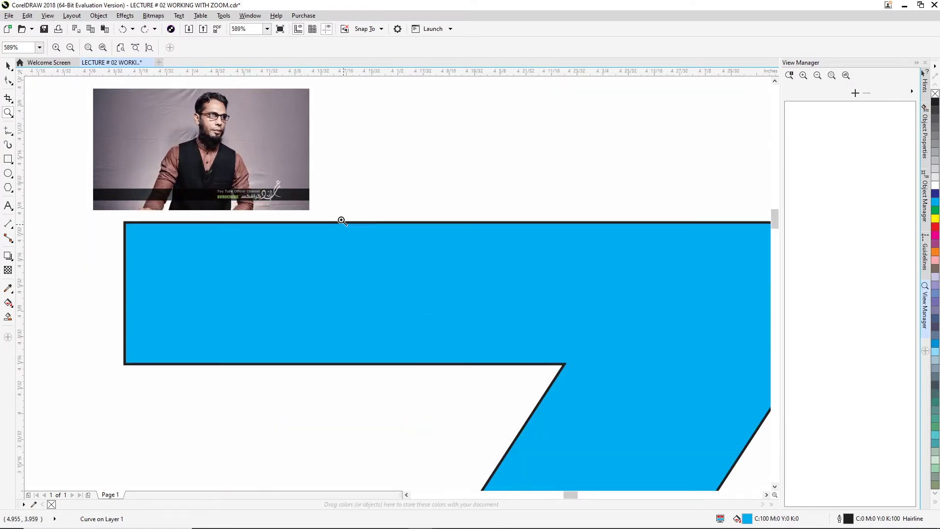
click(412, 346)
drag(374, 257, 375, 257)
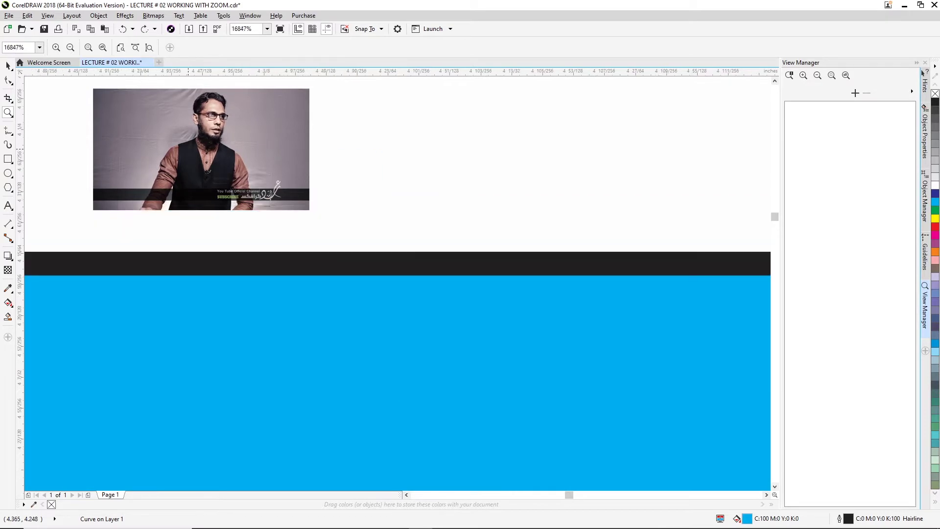
click(593, 296)
drag(298, 218, 520, 324)
right_click(361, 210)
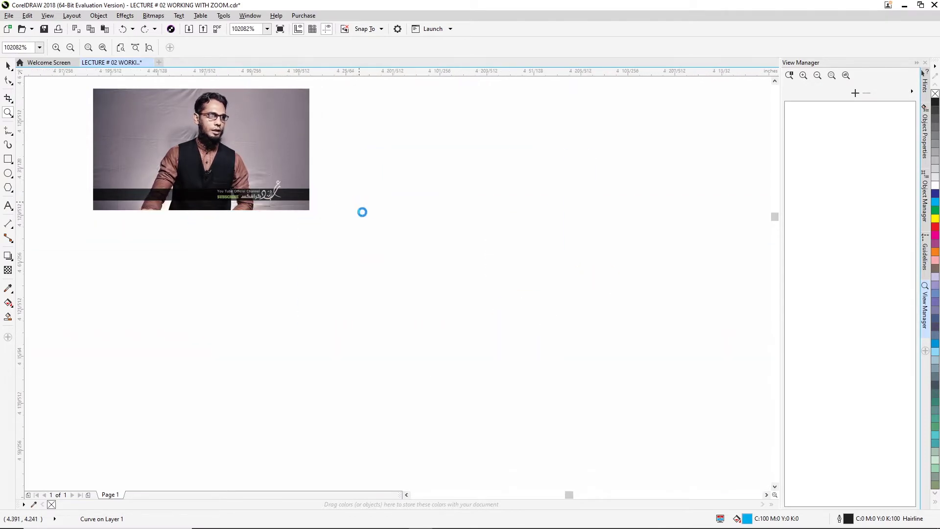
drag(292, 415, 491, 353)
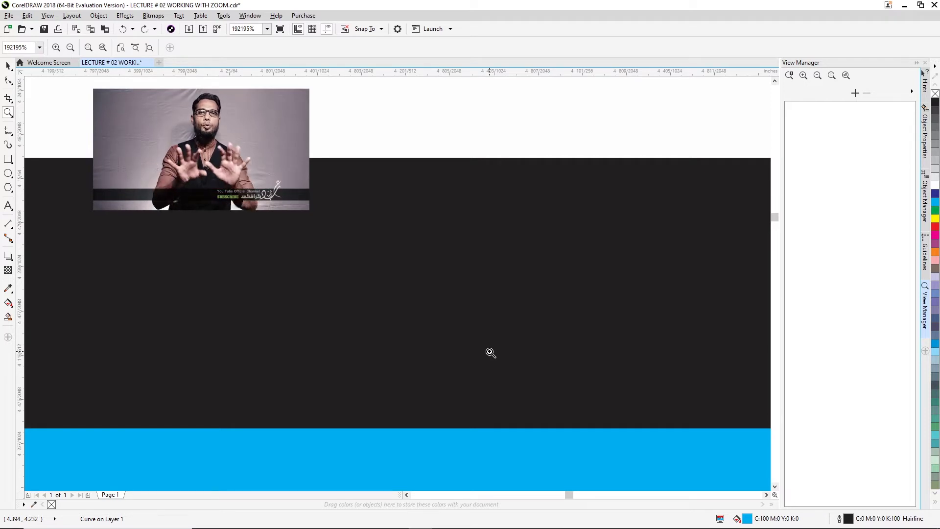
double_click(8, 113)
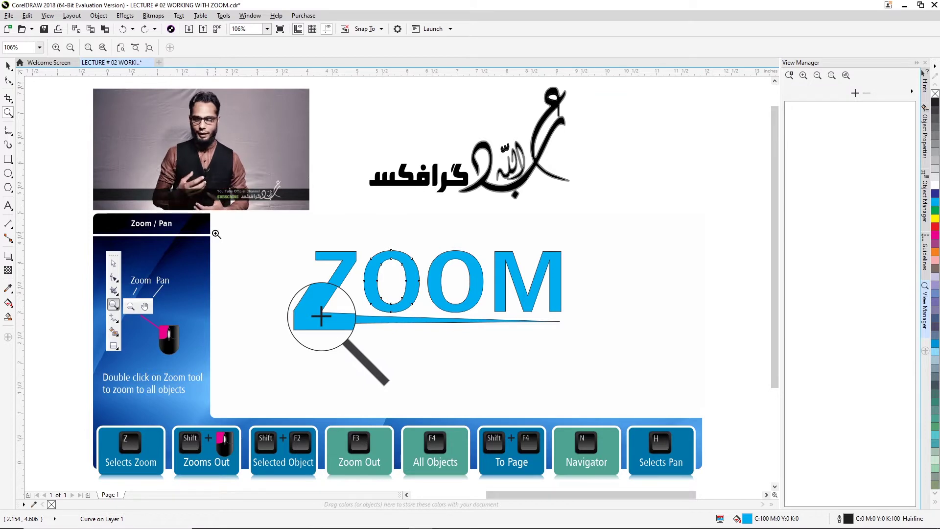
Frame the letters OOM with a zoom marquee and magnify the upper inner edge of the second O
click(372, 224)
click(648, 397)
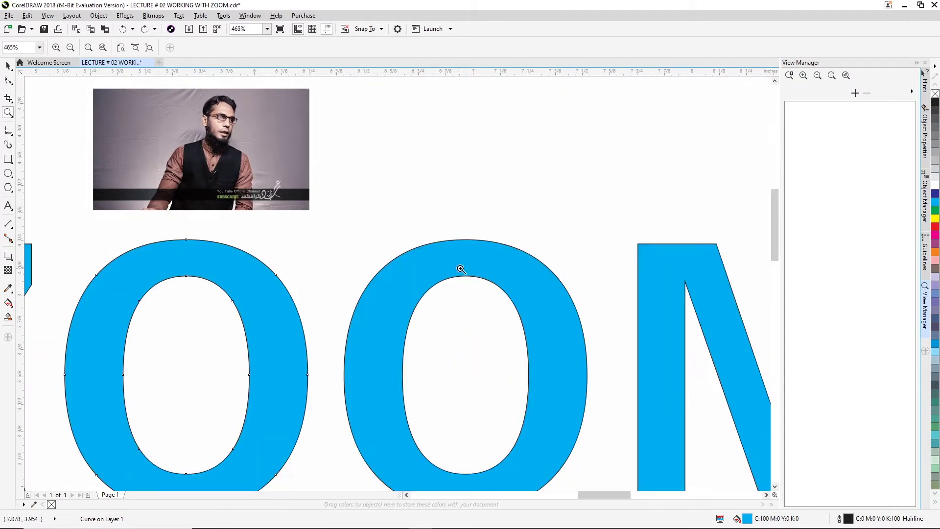
click(263, 254)
click(242, 254)
click(233, 244)
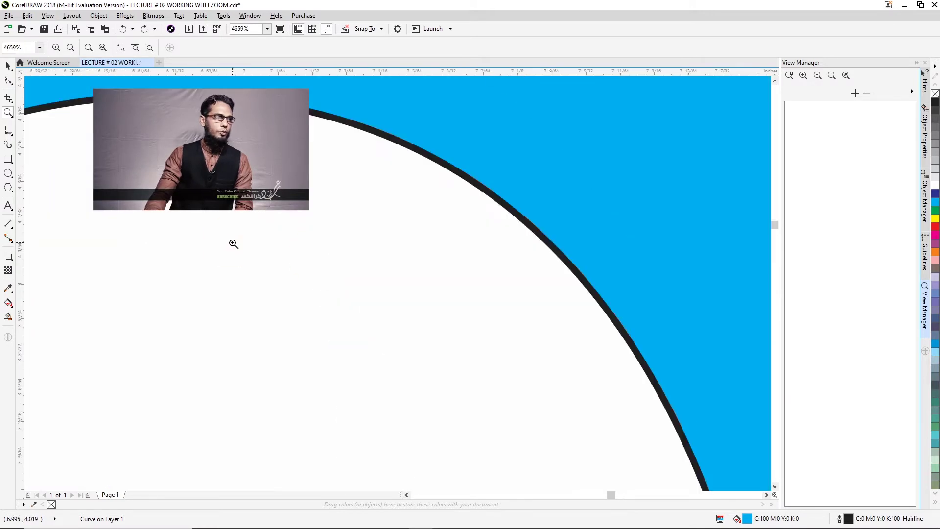
click(297, 257)
click(385, 238)
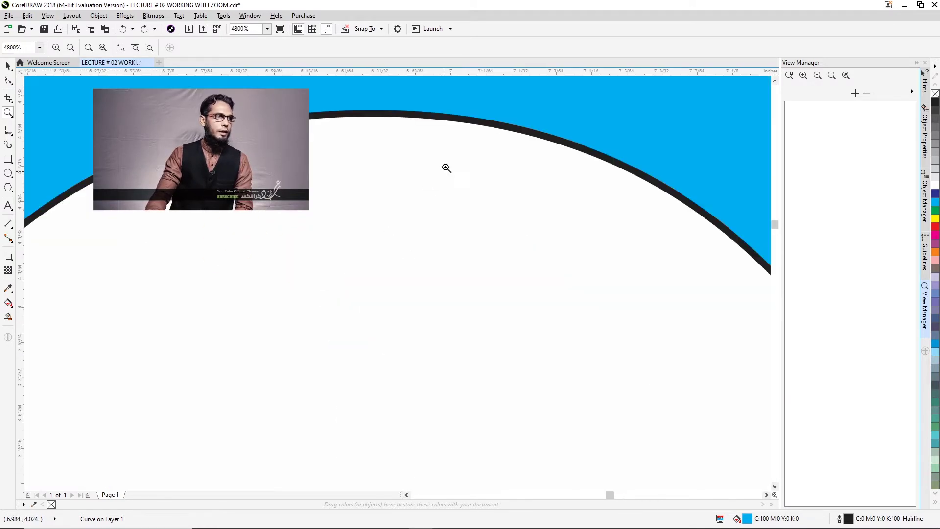
Zoom further in increments on the blue area above the second O's inner outline
click(445, 110)
click(435, 175)
right_click(439, 184)
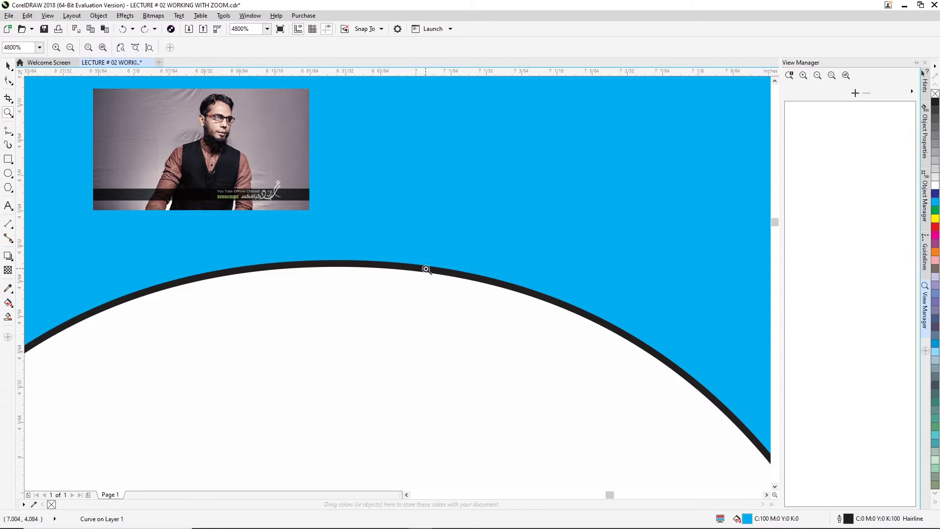
click(426, 269)
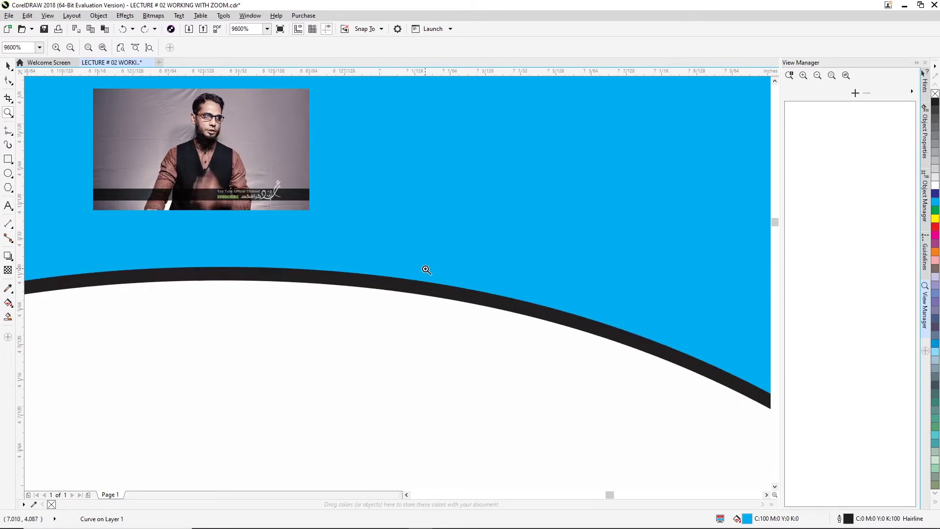
click(429, 240)
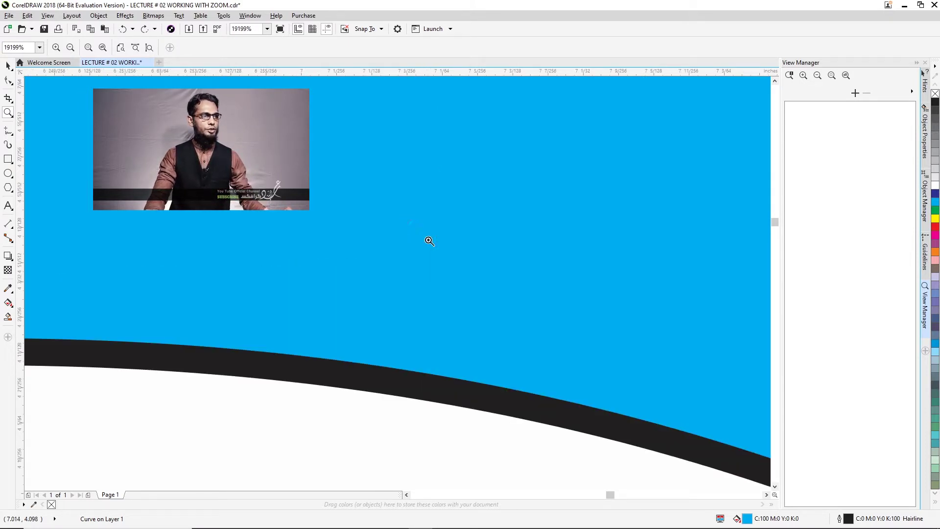
click(429, 239)
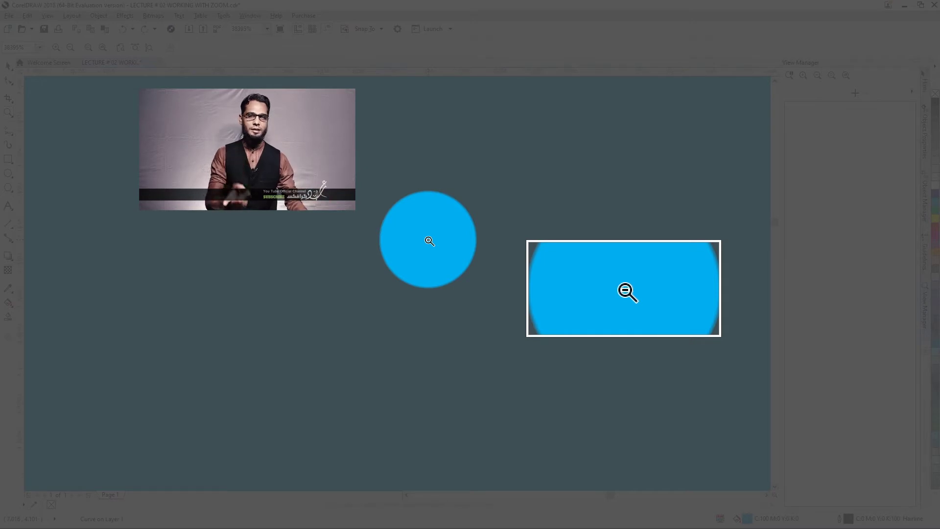
Zoom out from the second O in single increments with the Zoom tool until the view is at 300%
shift+click(429, 241)
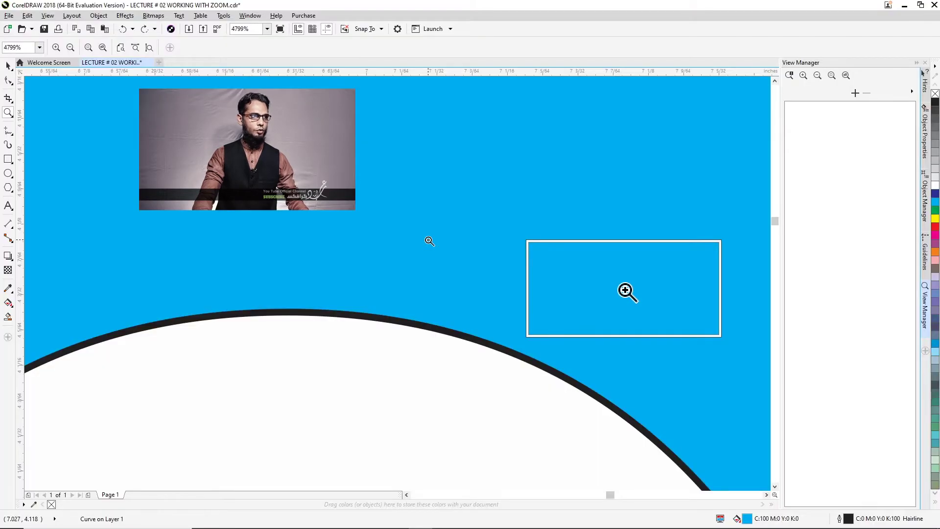
shift+click(429, 241)
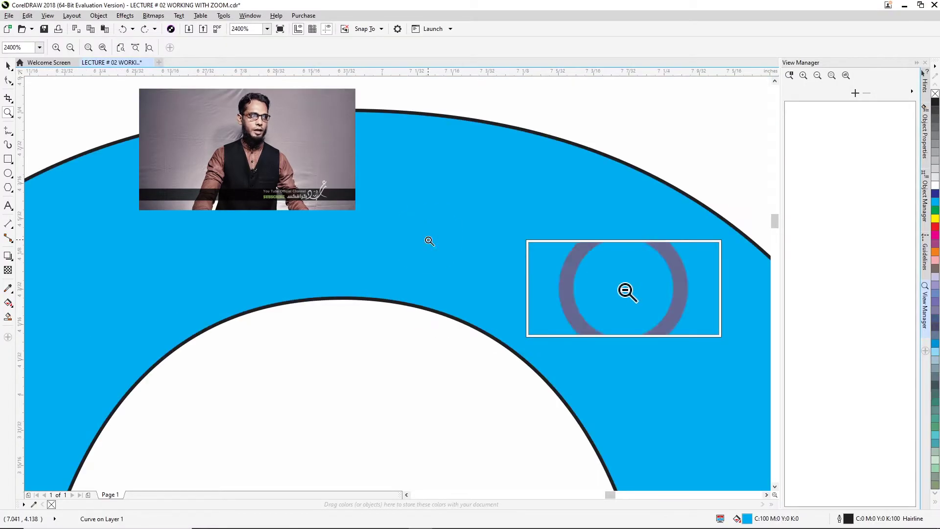
shift+click(429, 241)
shift+click(429, 241)
shift+click(430, 241)
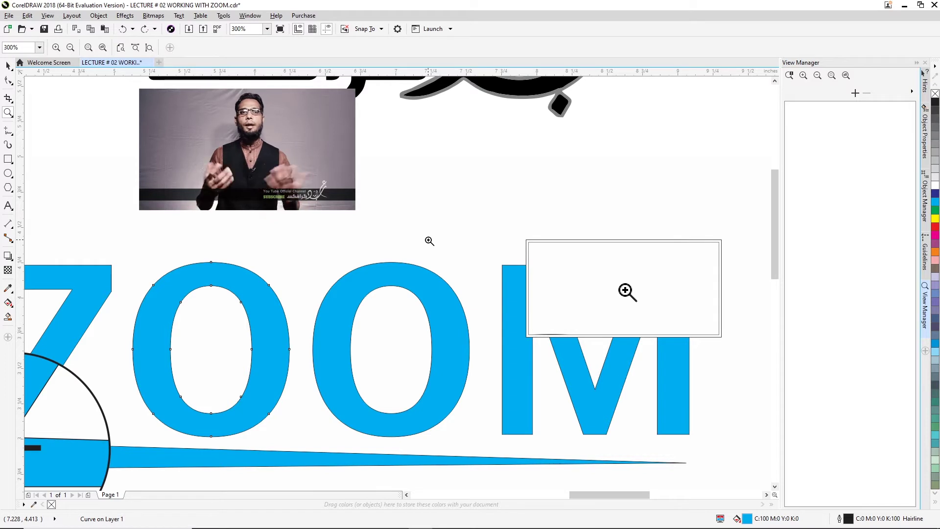
Magnify the blank area above the second O with a zoom marquee, and zoom back to all objects
drag(341, 224, 519, 245)
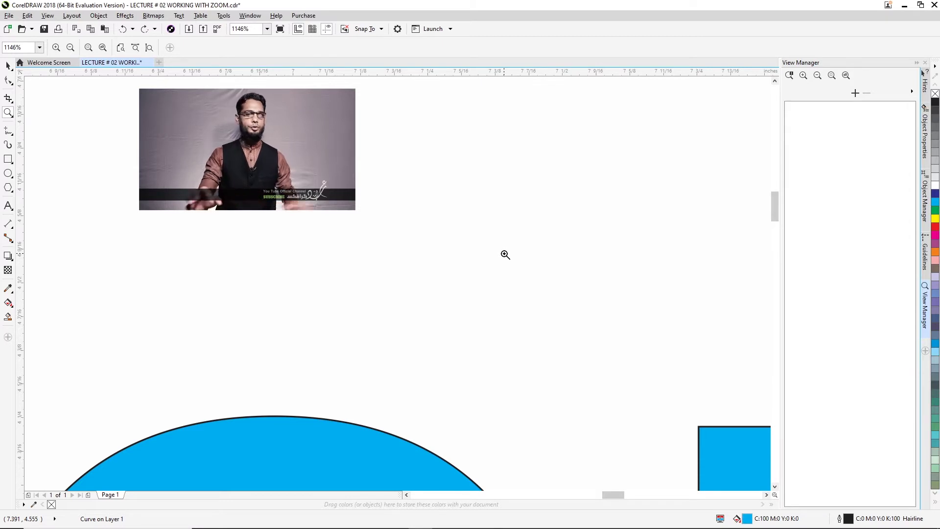
double_click(9, 114)
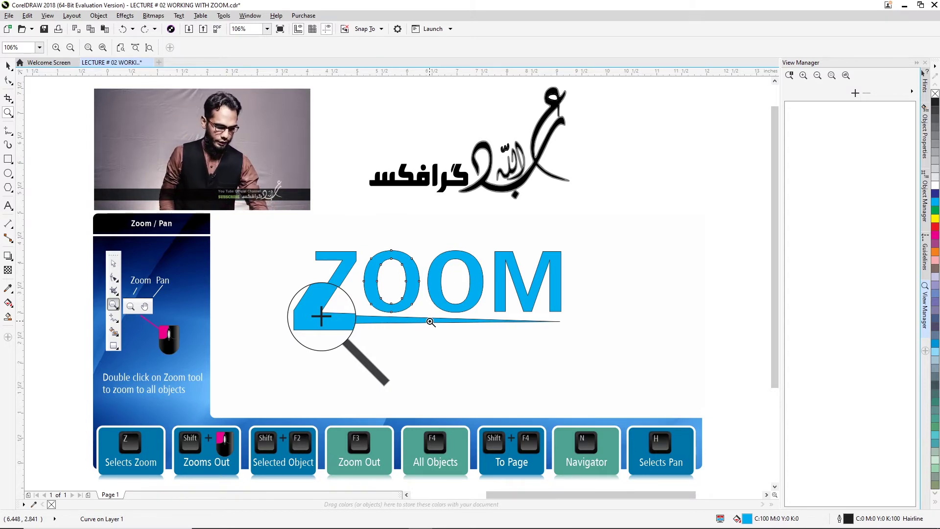
Preview the drawing in full-screen mode and return to the normal workspace
key(F9)
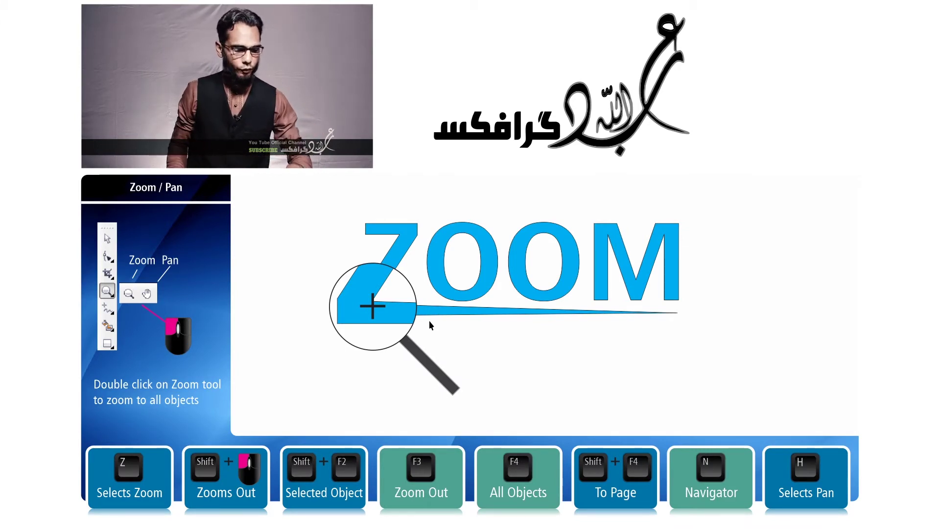
key(Escape)
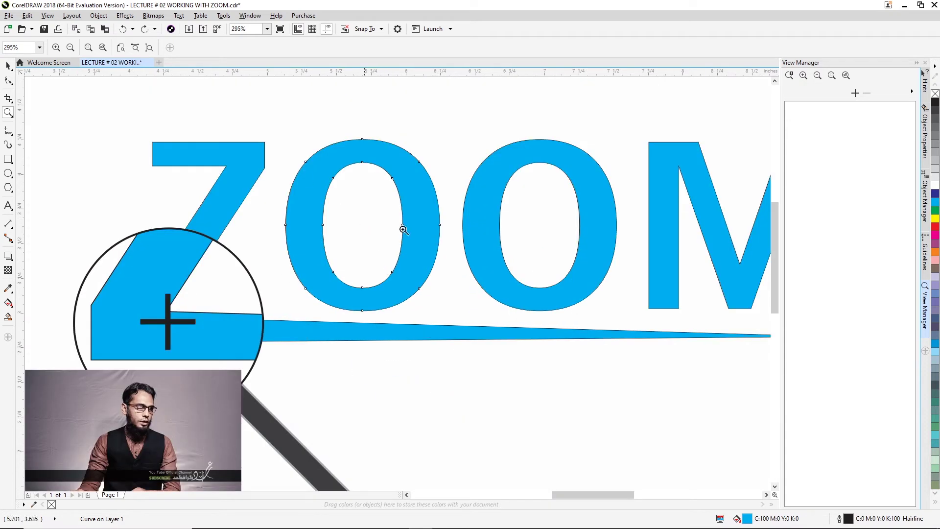
Magnify the right edge of the first O by zooming at the pointer position
scroll(373, 225, up, 4)
scroll(369, 229, up, 3)
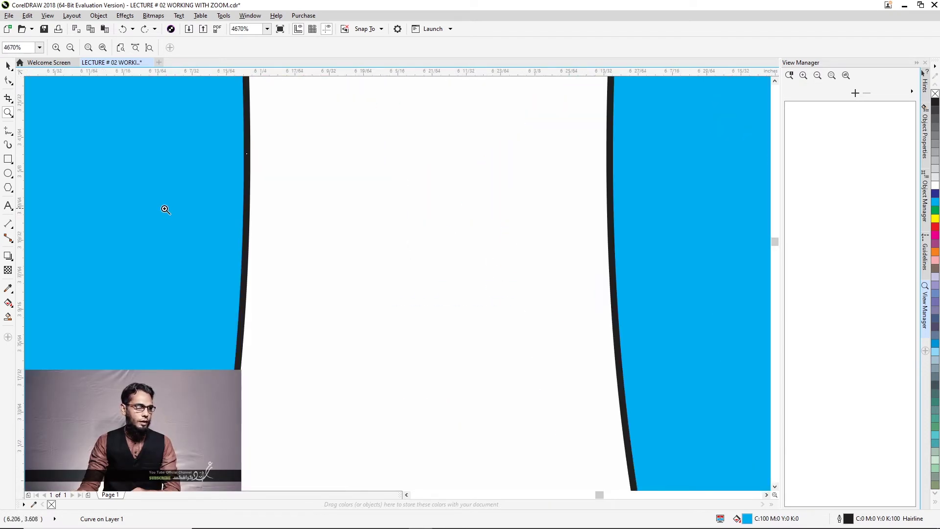
scroll(280, 281, up, 4)
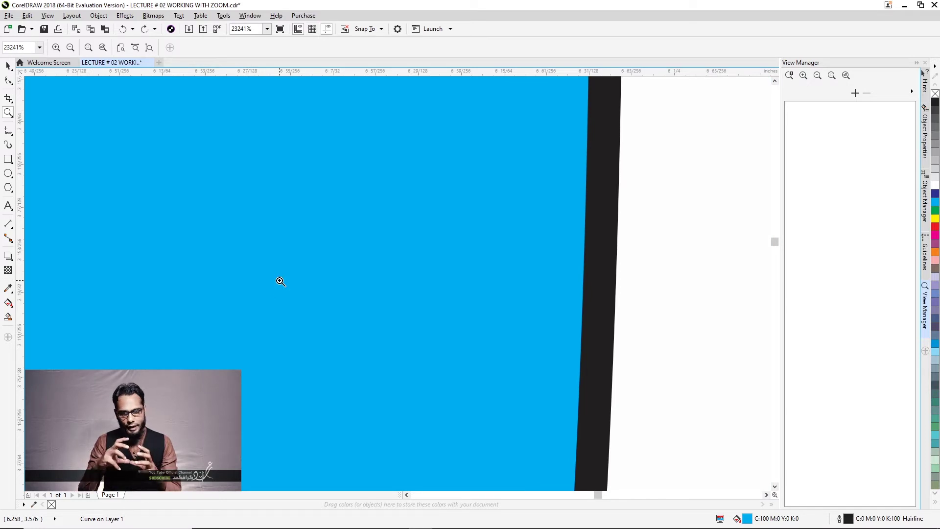
Browse the magnified drawing with the Navigator from the first O up to the calligraphy logo, and zoom out to 295%
key(n)
mouse_move(248, 277)
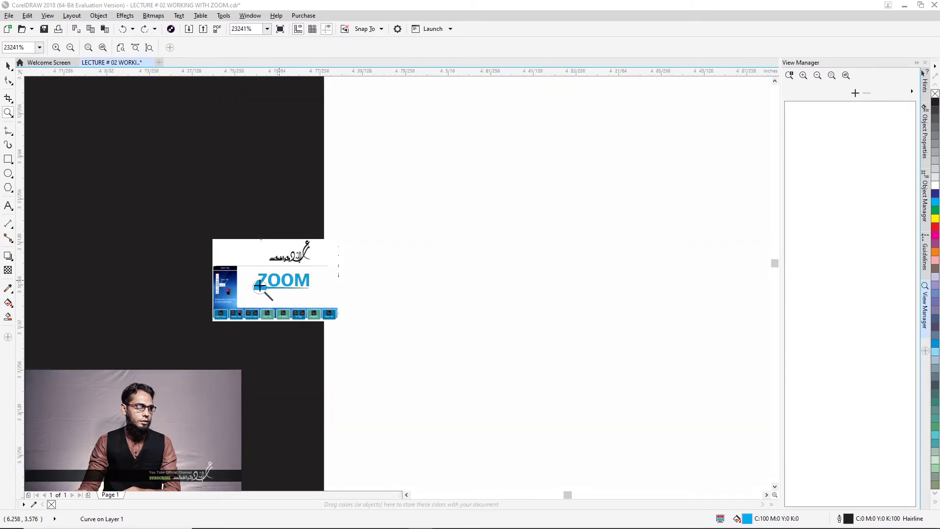
drag(259, 285, 308, 242)
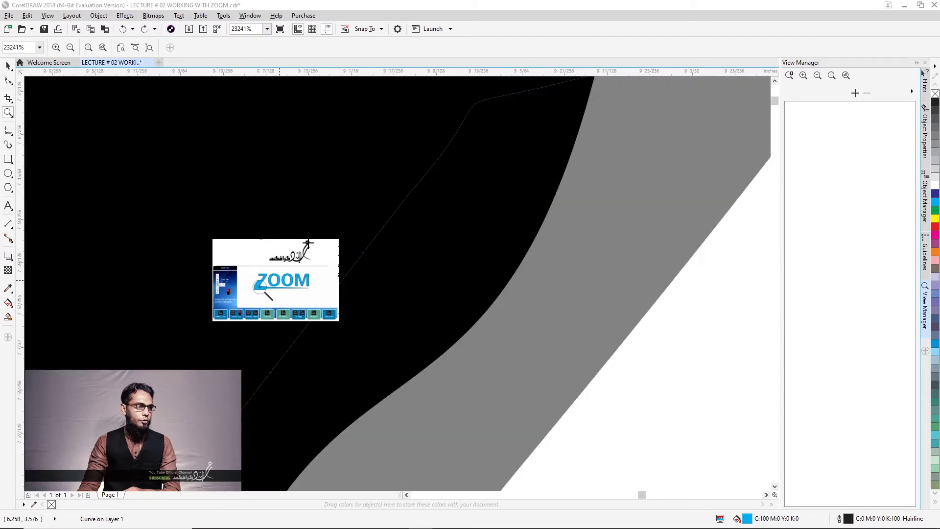
drag(308, 241, 310, 249)
right_click(279, 279)
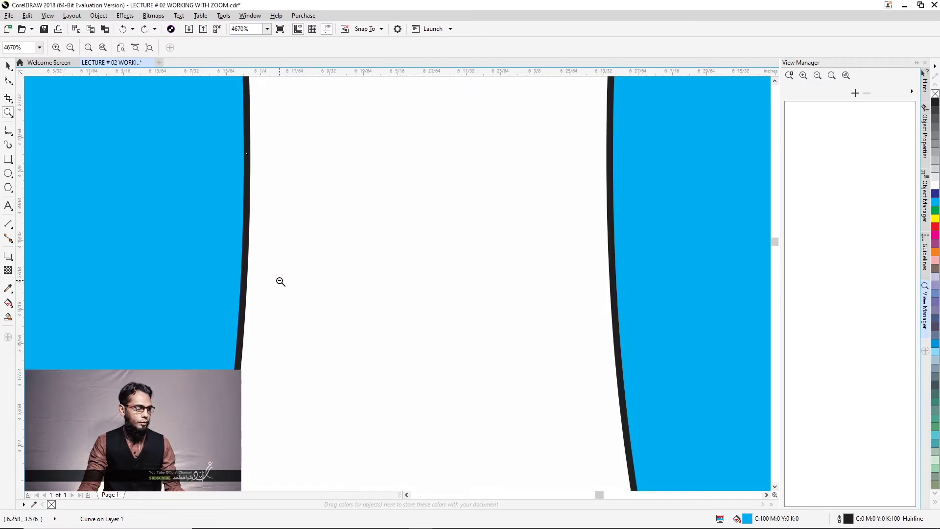
right_click(279, 279)
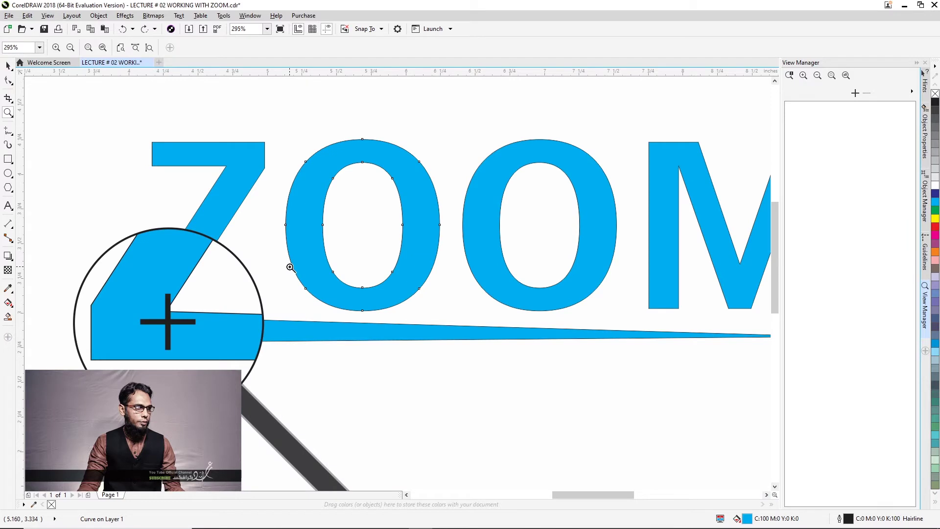
Move the view with the Navigator to the shortcut tiles along the lower edge of the artwork, and zoom to all objects
key(n)
drag(289, 267, 284, 286)
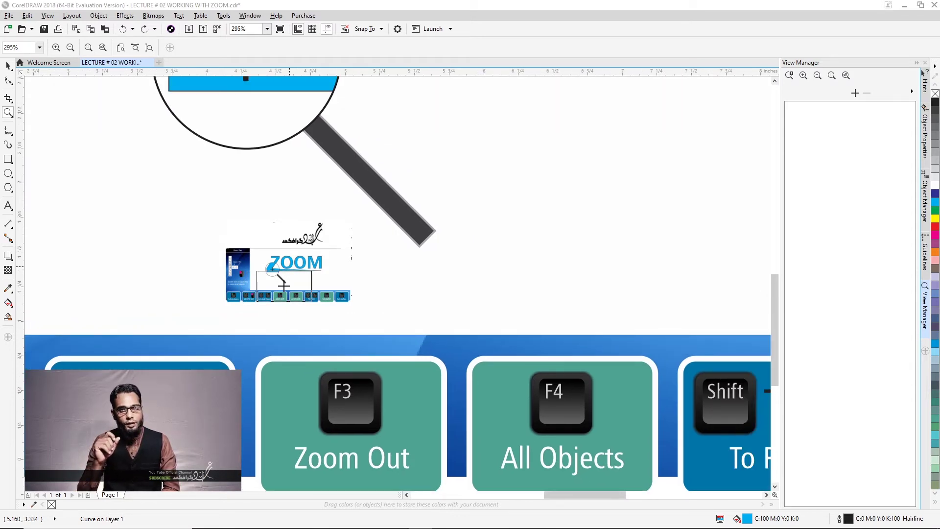
drag(284, 285, 322, 286)
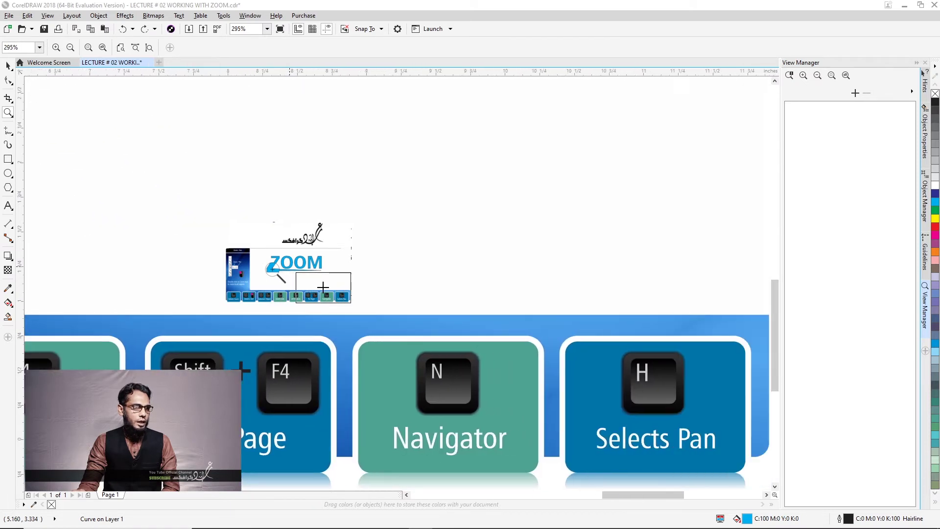
key(F4)
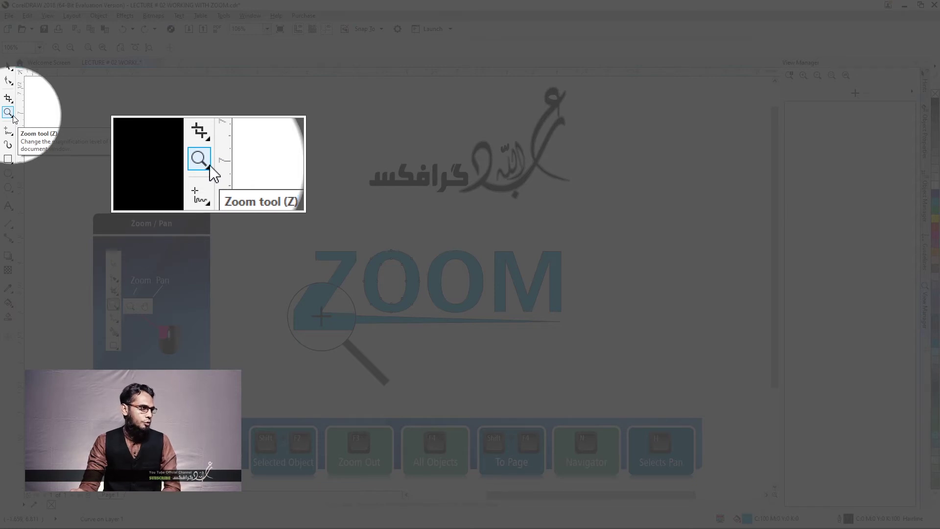
Switch to the Pan tool and move the view of the drawing around in the window
click(13, 118)
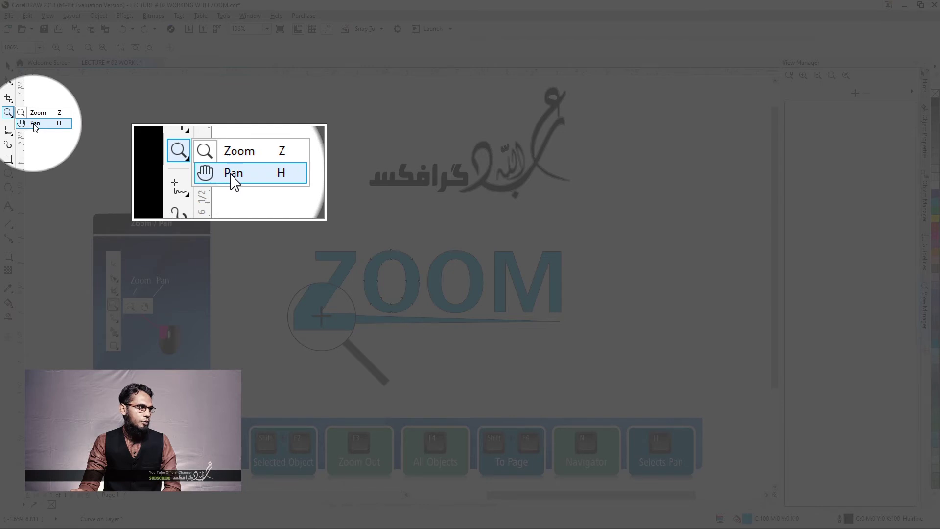
click(34, 124)
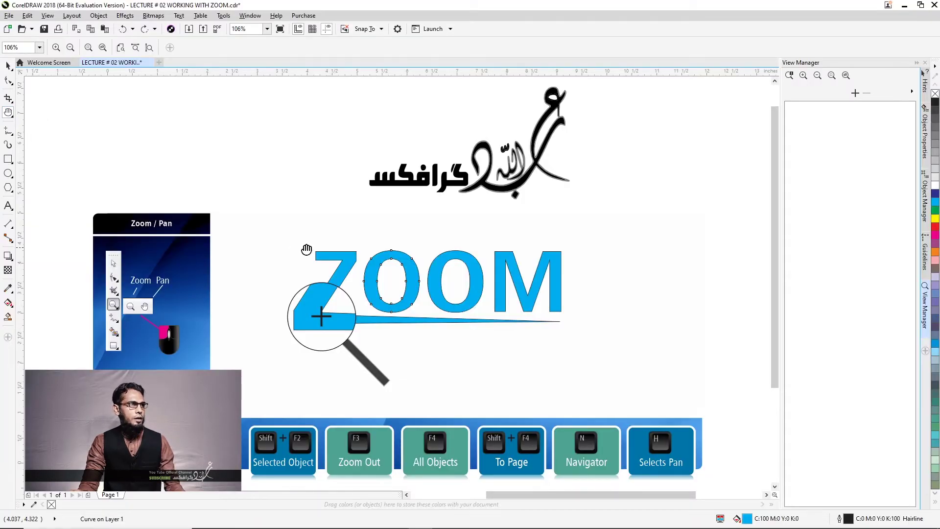
drag(368, 193, 294, 161)
drag(336, 193, 314, 228)
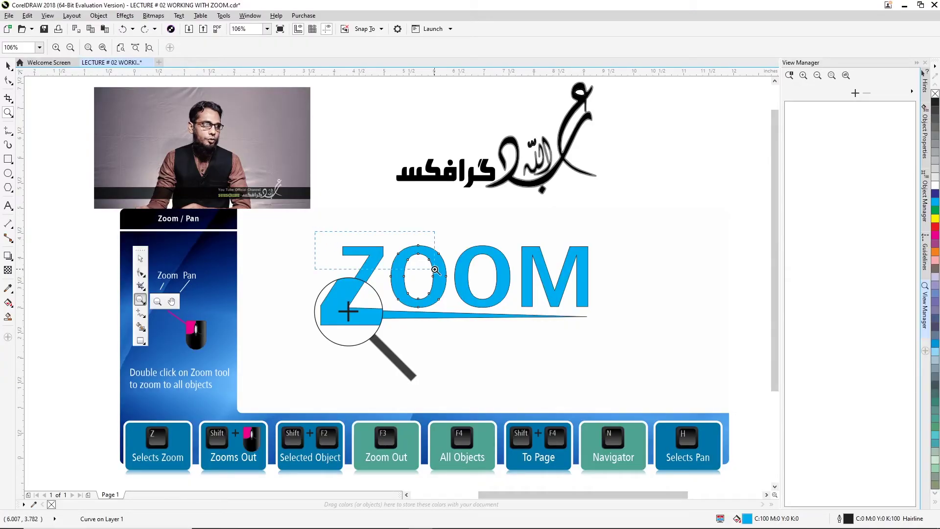
Magnify the upper-right corner of the Z with zoom marquees, and zoom back out to 200%
drag(435, 269, 435, 270)
drag(342, 206, 509, 336)
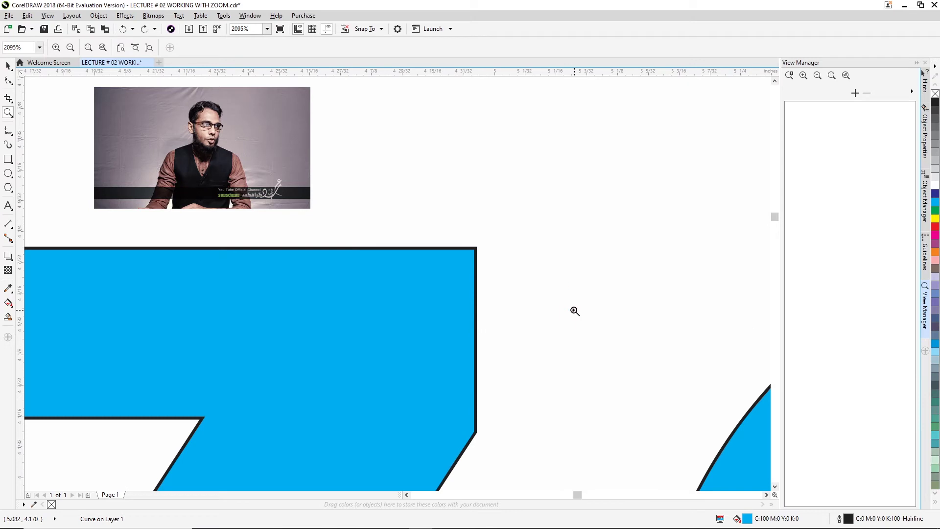
click(407, 211)
right_click(393, 267)
click(546, 279)
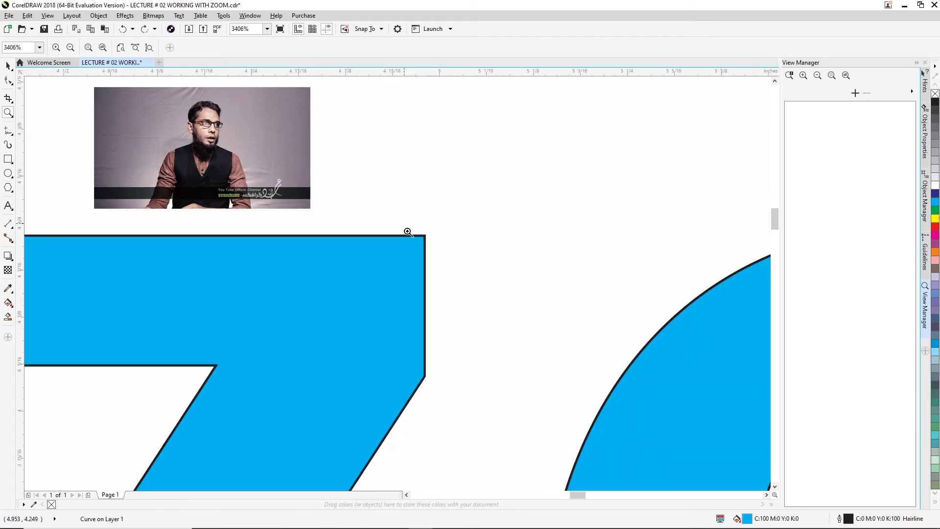
scroll(408, 232, down, 5)
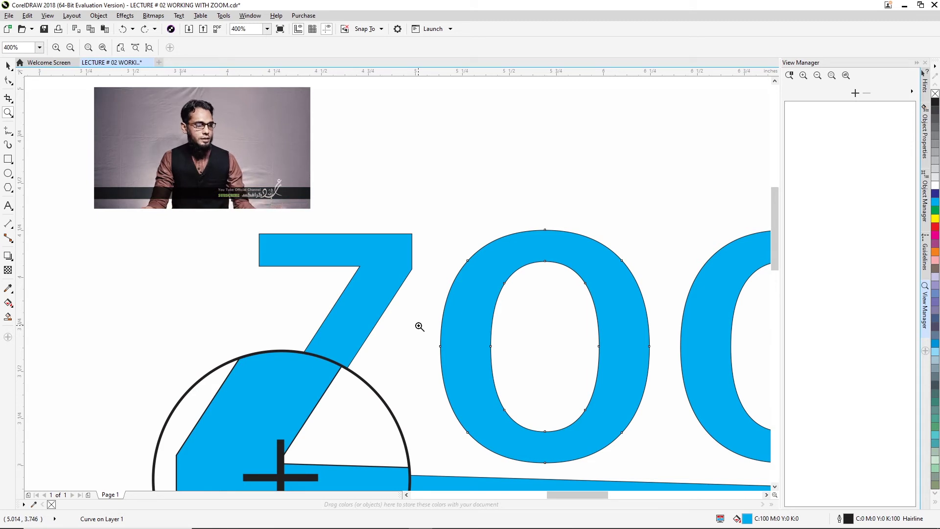
right_click(395, 272)
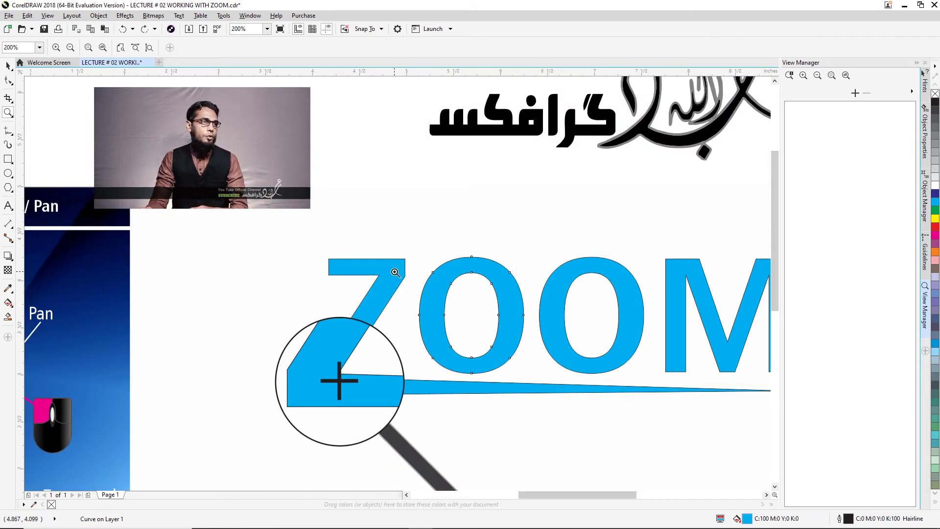
Magnify the area above the first O with a zoom marquee, and return to all objects using the Zoom tool
click(547, 311)
drag(227, 134, 502, 244)
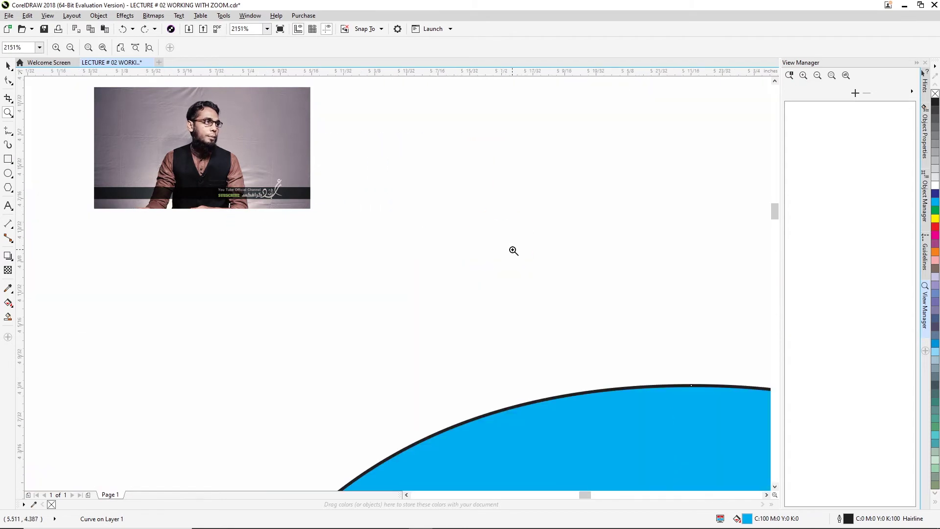
double_click(9, 112)
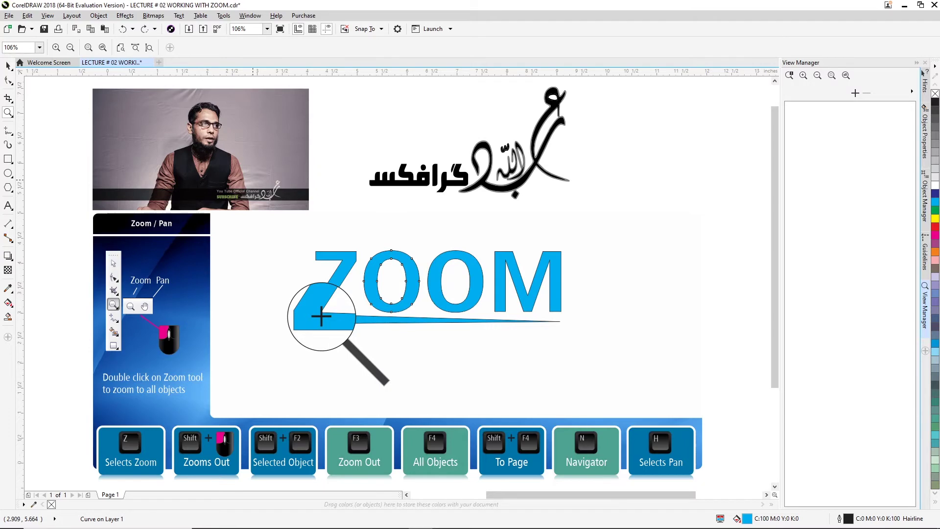
Zoom in and out repeatedly at the pointer position around the ZOOM artwork, finishing at 100%
click(301, 214)
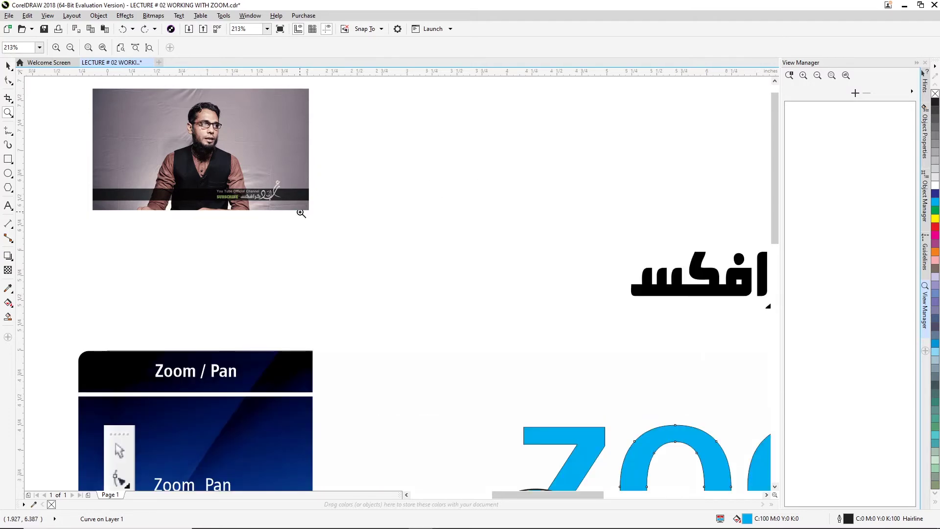
scroll(301, 214, down, 3)
scroll(300, 214, up, 3)
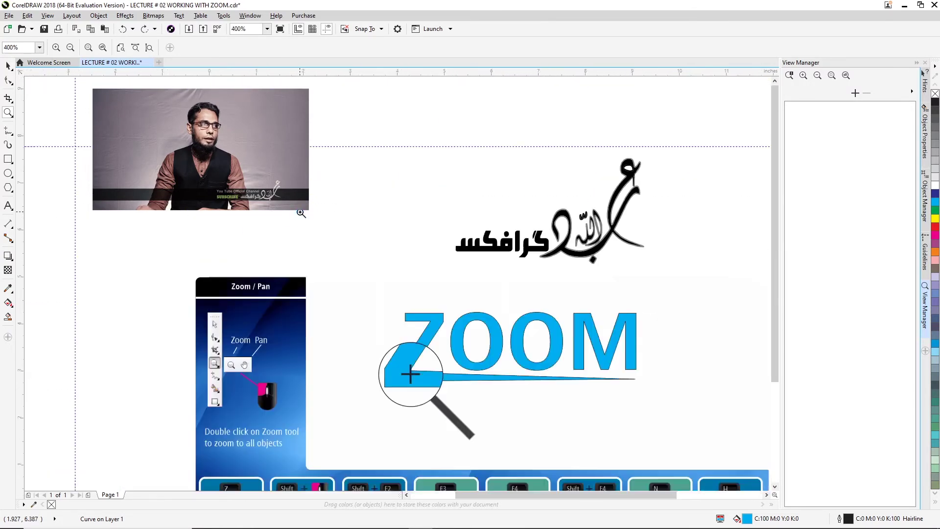
scroll(301, 214, down, 3)
scroll(313, 211, up, 5)
scroll(351, 255, down, 3)
scroll(333, 213, up, 4)
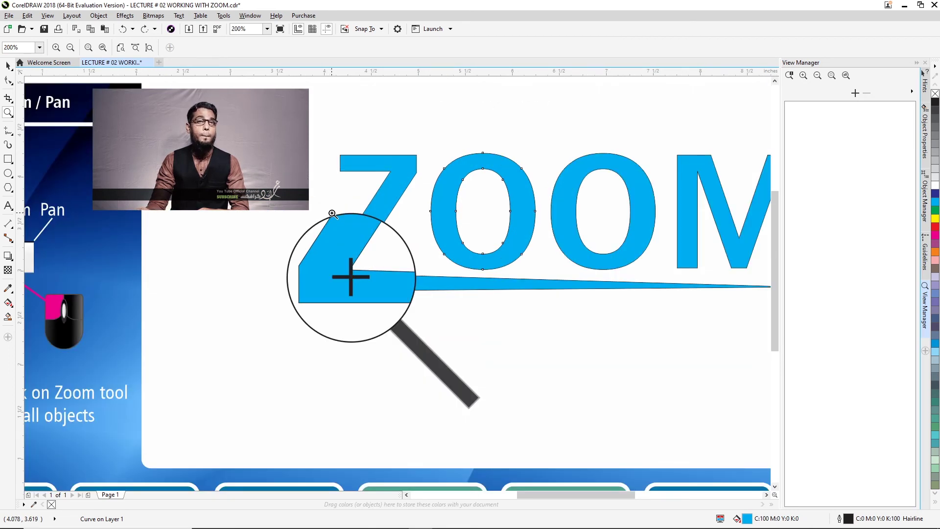
scroll(332, 214, down, 3)
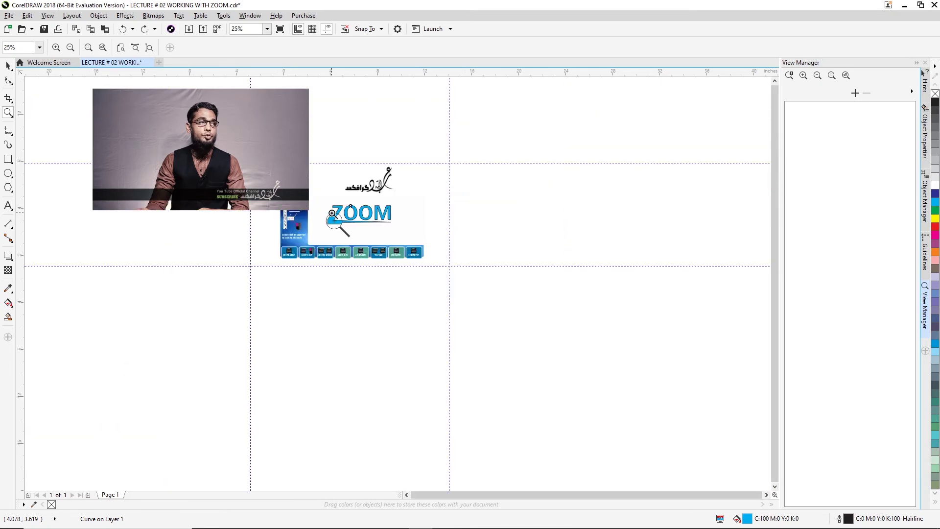
scroll(332, 214, up, 5)
scroll(333, 214, down, 4)
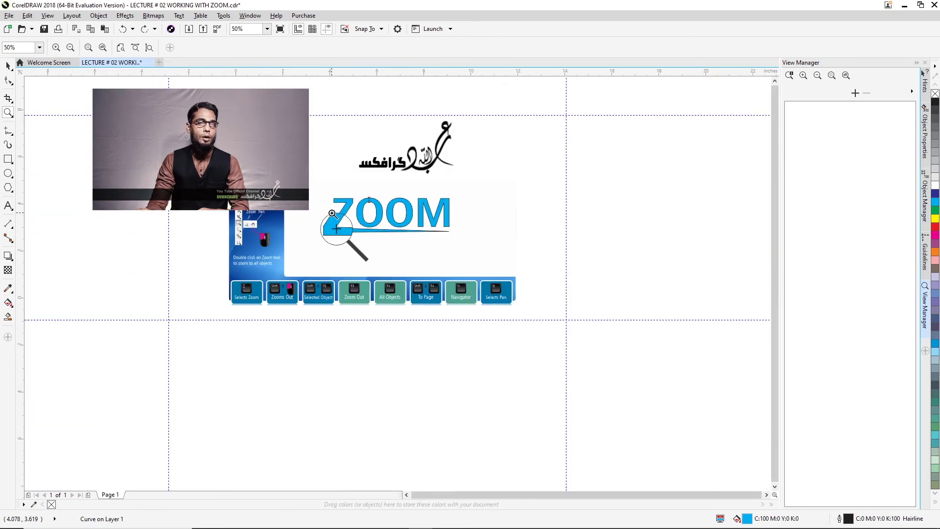
scroll(332, 214, up, 2)
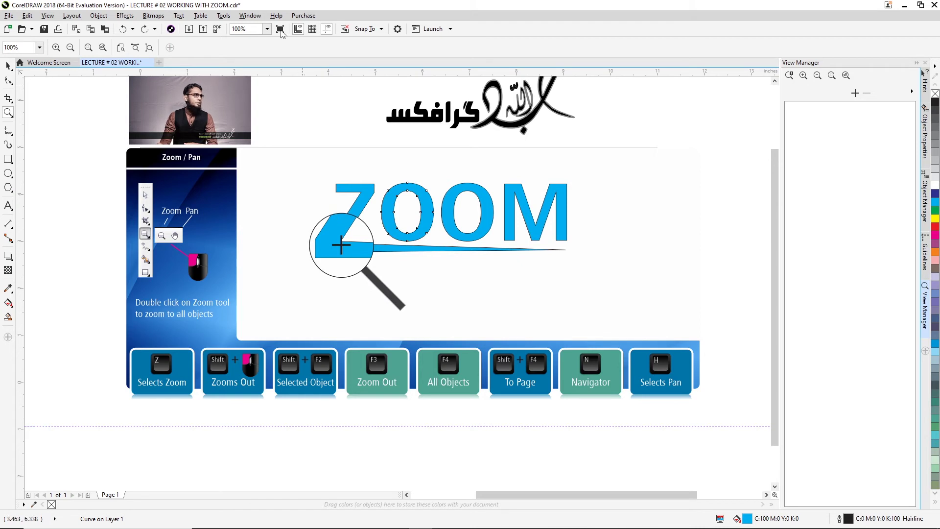
Magnify the Z with the Zoom tool in doubling increments through 200%, 400% and 800%, comparing the zoom level value
click(234, 28)
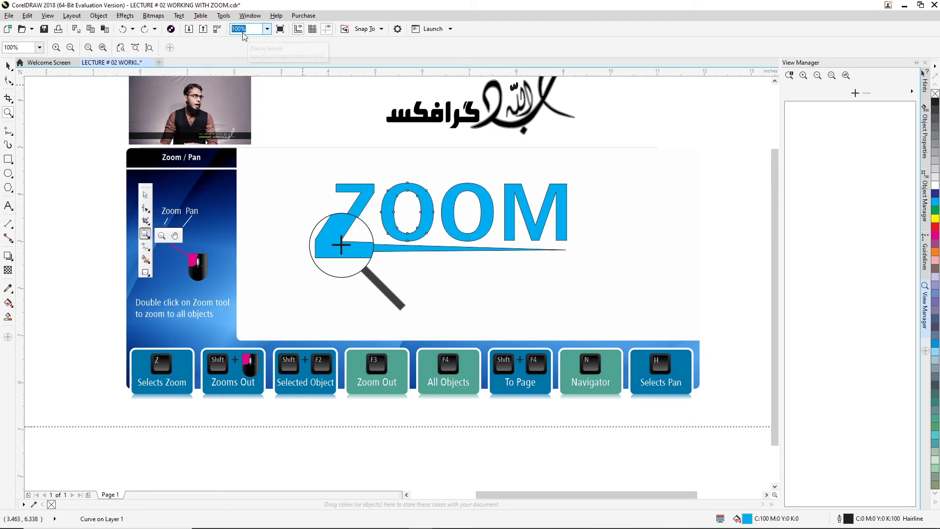
click(357, 189)
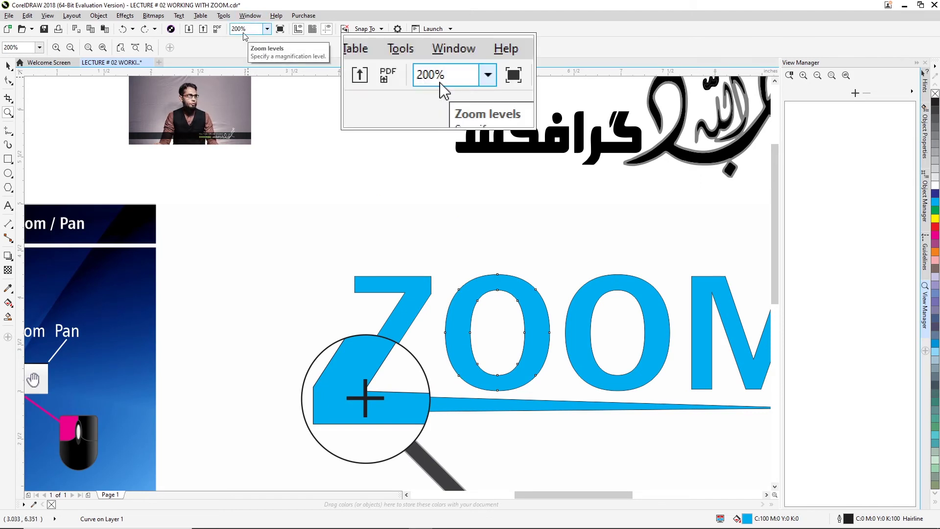
click(420, 344)
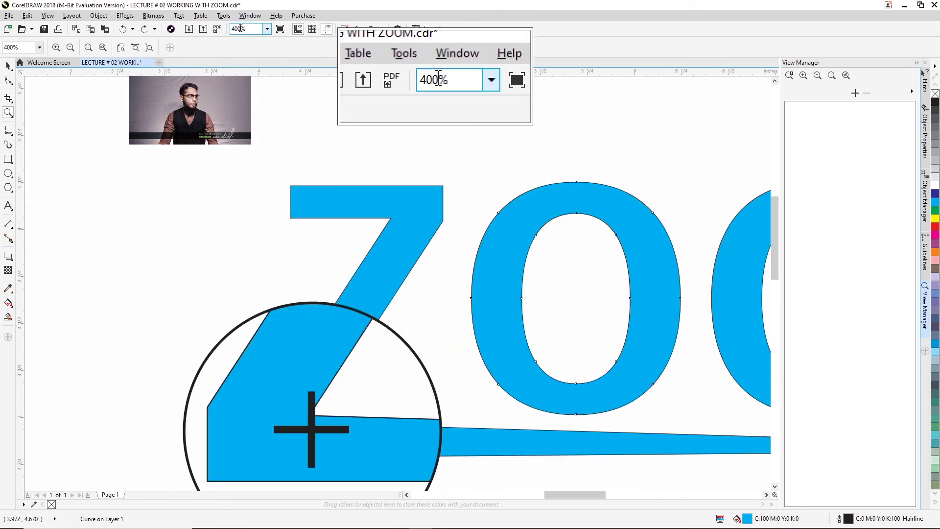
click(362, 280)
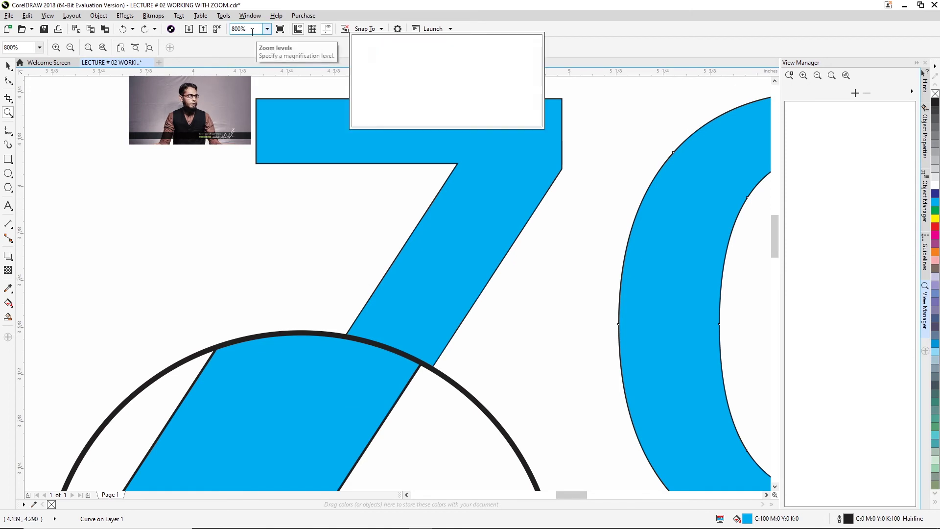
click(446, 318)
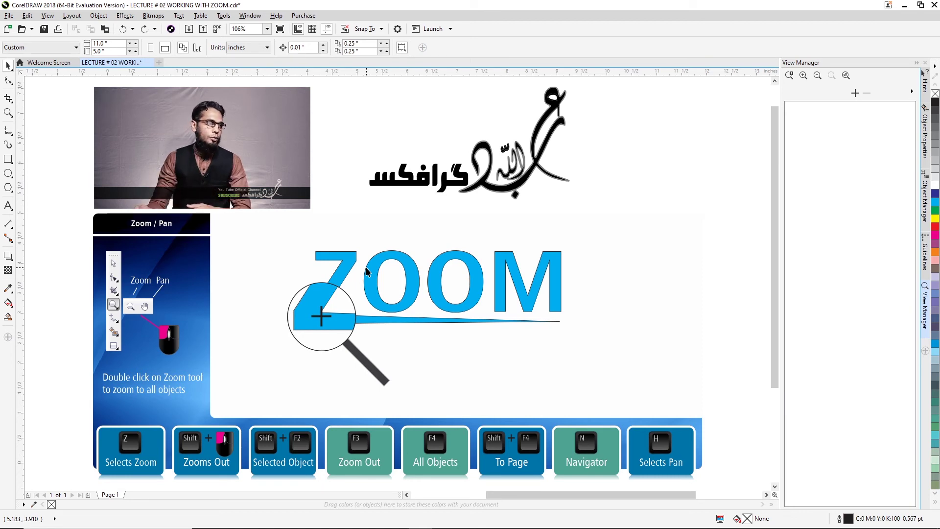
Select the first O, zoom to the selected object, and zoom back out to 75%
click(384, 261)
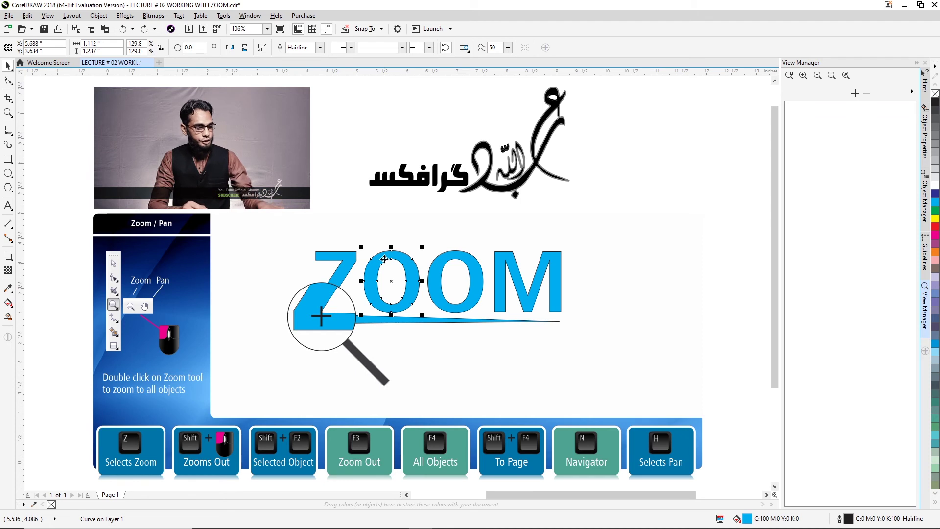
key(shift+F2)
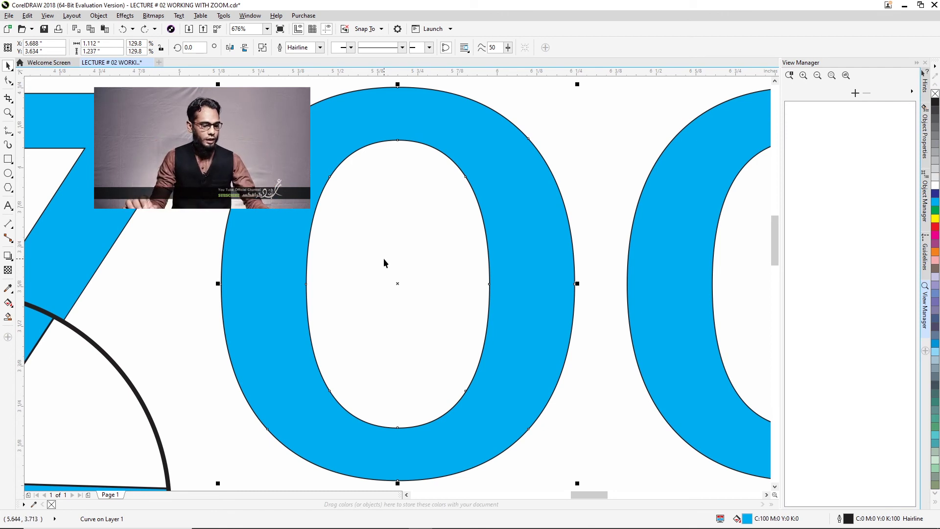
scroll(383, 263, down, 2)
scroll(383, 263, down, 2)
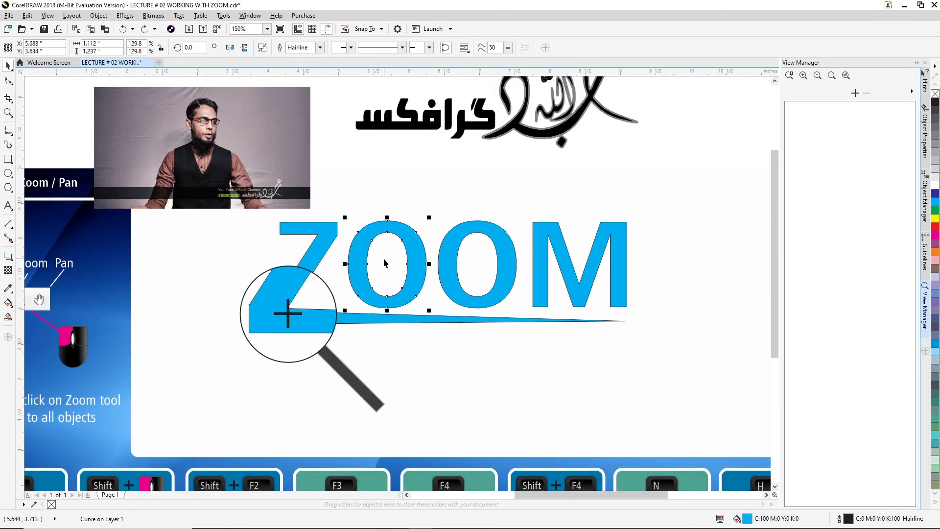
scroll(383, 258, down, 2)
Draw an ellipse about 1.14 by 1.21 inches to the right of the calligraphy logo and fill it with blue (C:100 M:100 Y:0 K:0)
click(409, 219)
key(F7)
drag(564, 183, 607, 227)
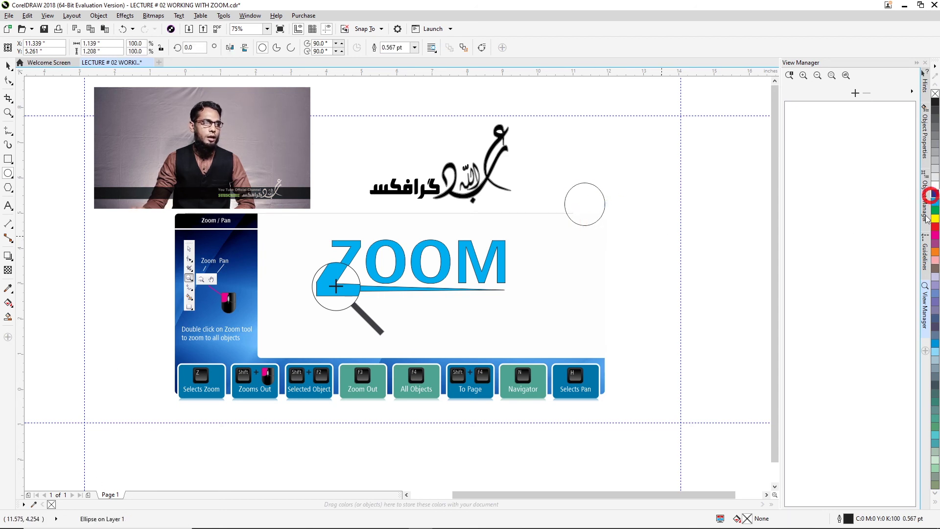
click(934, 201)
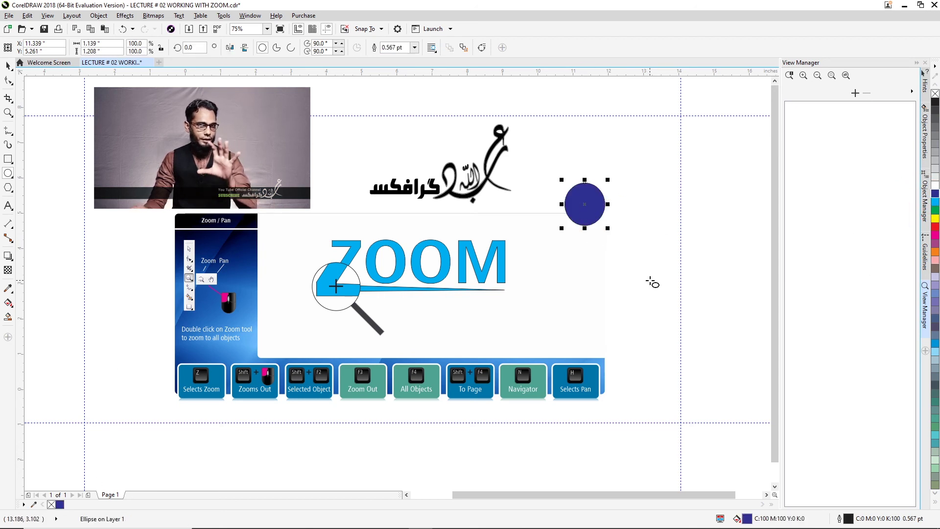
Zoom to the selected blue ellipse and zoom back out to 37%
key(shift+F2)
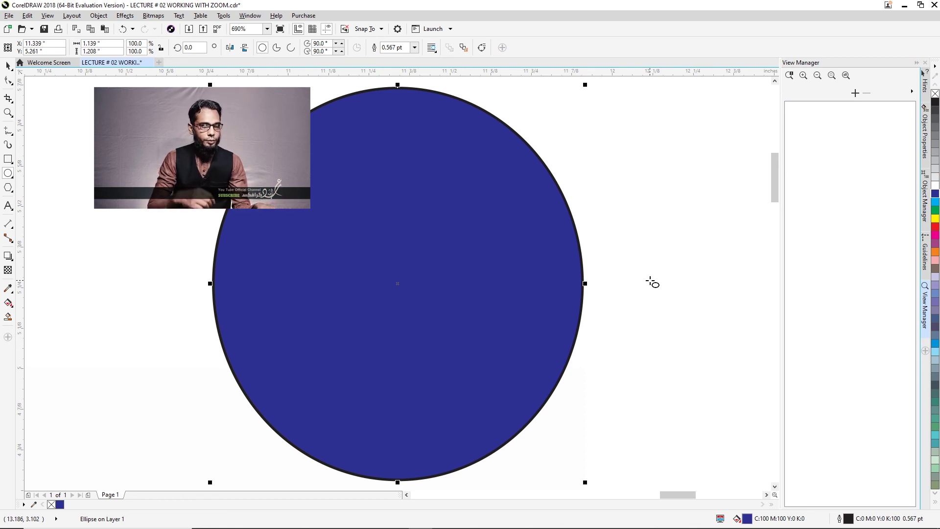
scroll(652, 282, down, 2)
scroll(652, 283, down, 4)
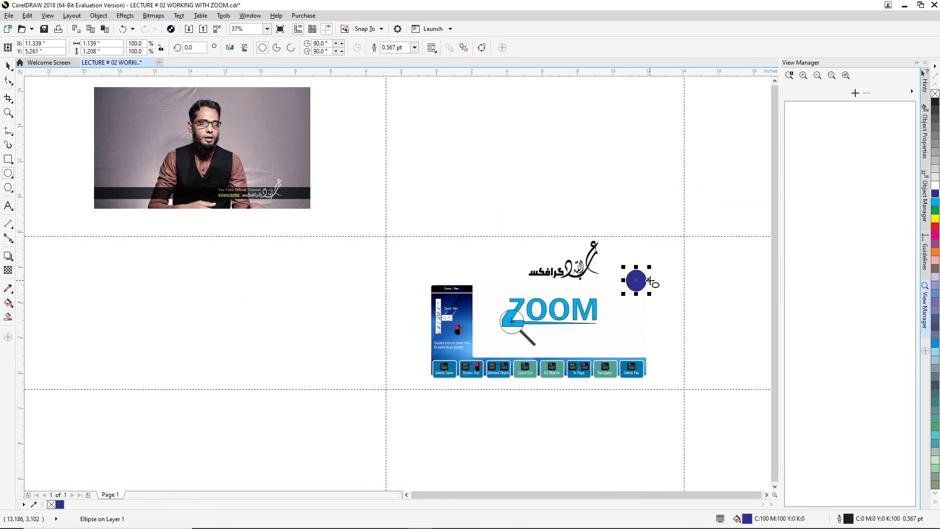